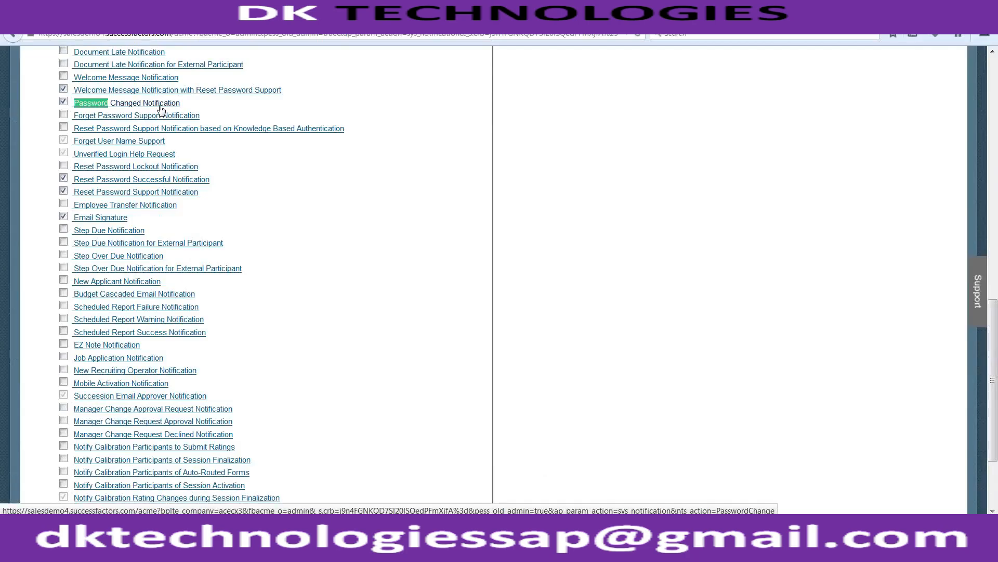
Step: Open the Password Changed Notification template and look over its settings and the notification list
{"action": "left_click", "coordinate": [162, 108]}
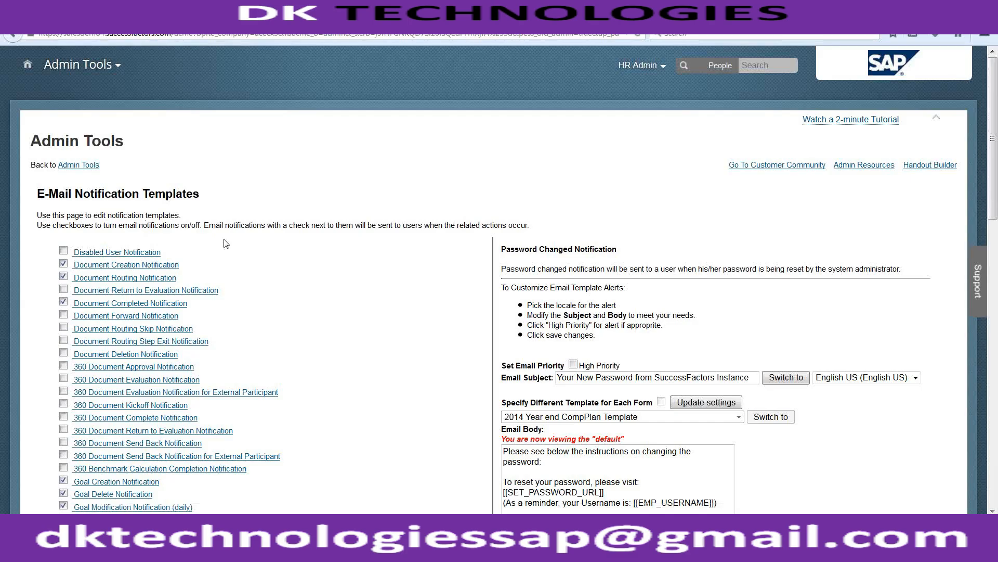
{"action": "scroll", "coordinate": [227, 244], "scroll_direction": "down", "scroll_amount": 15}
{"action": "scroll", "coordinate": [226, 244], "scroll_direction": "up", "scroll_amount": 4}
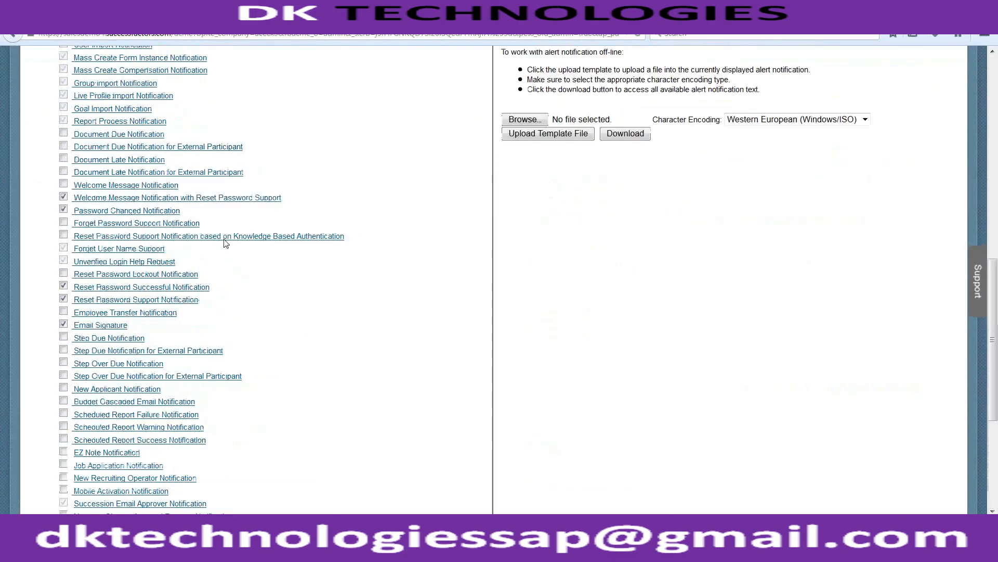
{"action": "scroll", "coordinate": [226, 243], "scroll_direction": "up", "scroll_amount": 12}
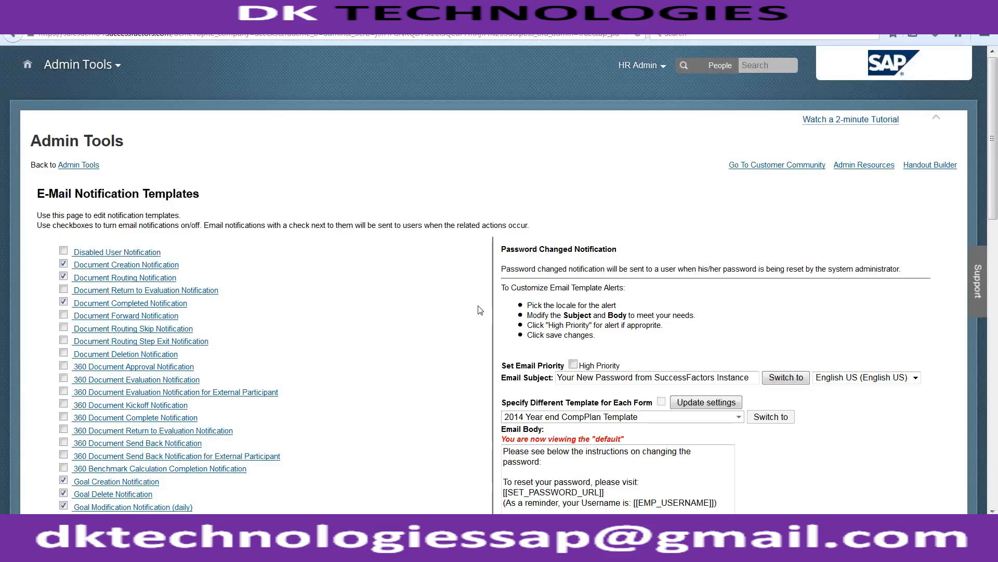
Step: Open the Welcome Message Notification with Reset Password Support template to view its subject and email body
{"action": "scroll", "coordinate": [480, 310], "scroll_direction": "down", "scroll_amount": 8}
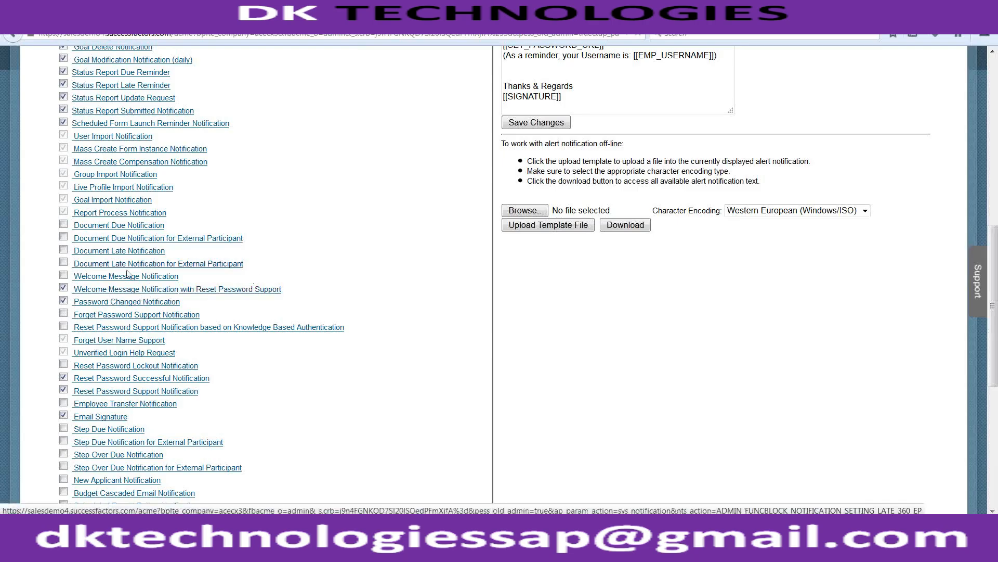
{"action": "left_click", "coordinate": [134, 290]}
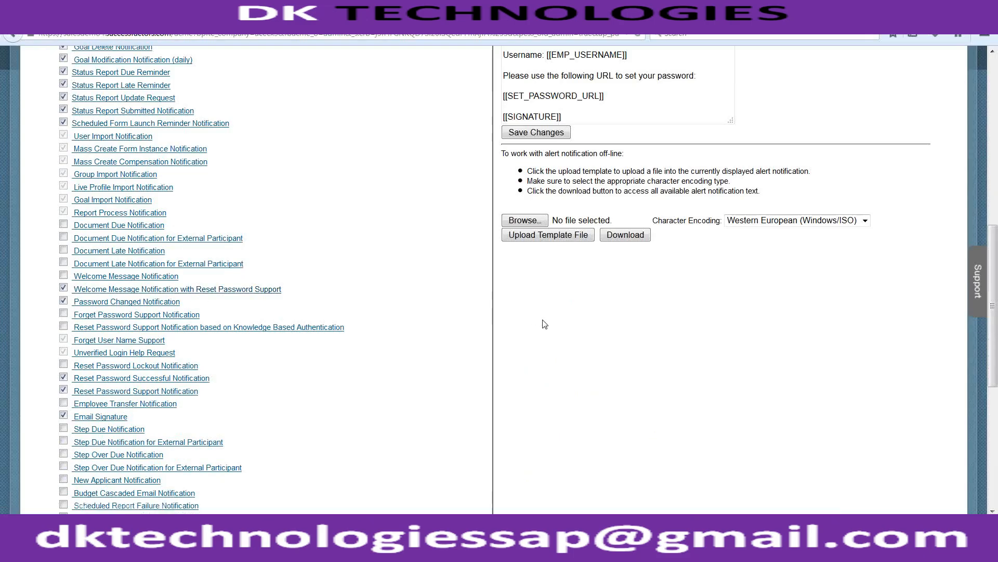
{"action": "scroll", "coordinate": [544, 322], "scroll_direction": "up", "scroll_amount": 1}
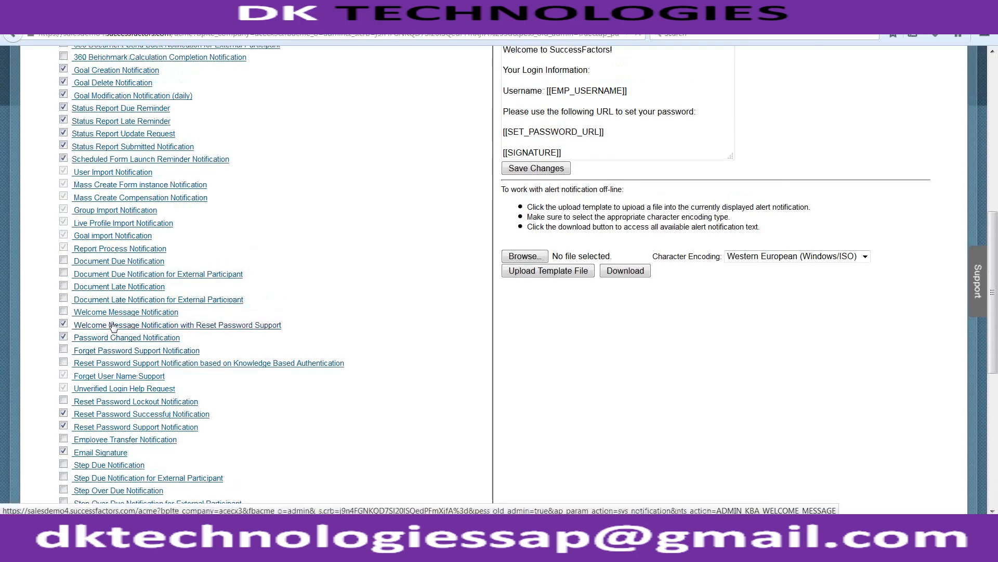
{"action": "left_click", "coordinate": [206, 331]}
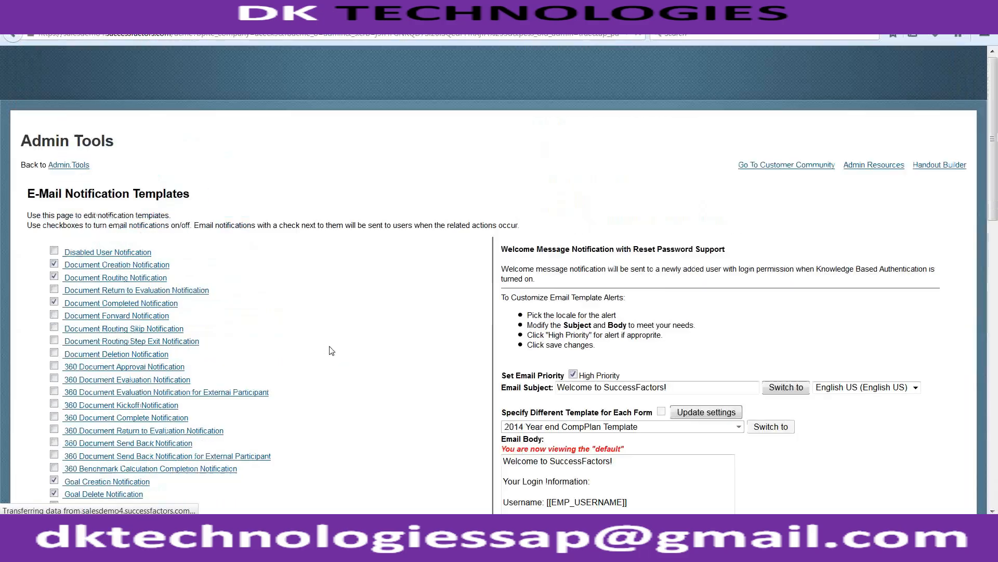
{"action": "scroll", "coordinate": [592, 299], "scroll_direction": "down", "scroll_amount": 3}
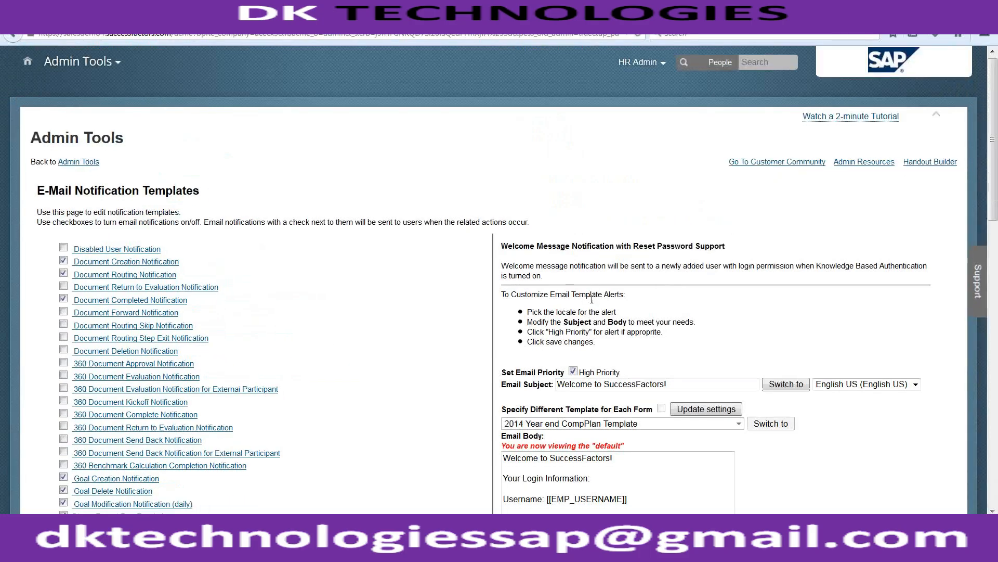
Step: Examine the welcome email body, highlighting its login information line and the [[EMP_USERNAME]] placeholder
{"action": "left_click", "coordinate": [559, 290]}
{"action": "key", "text": "ctrl+a"}
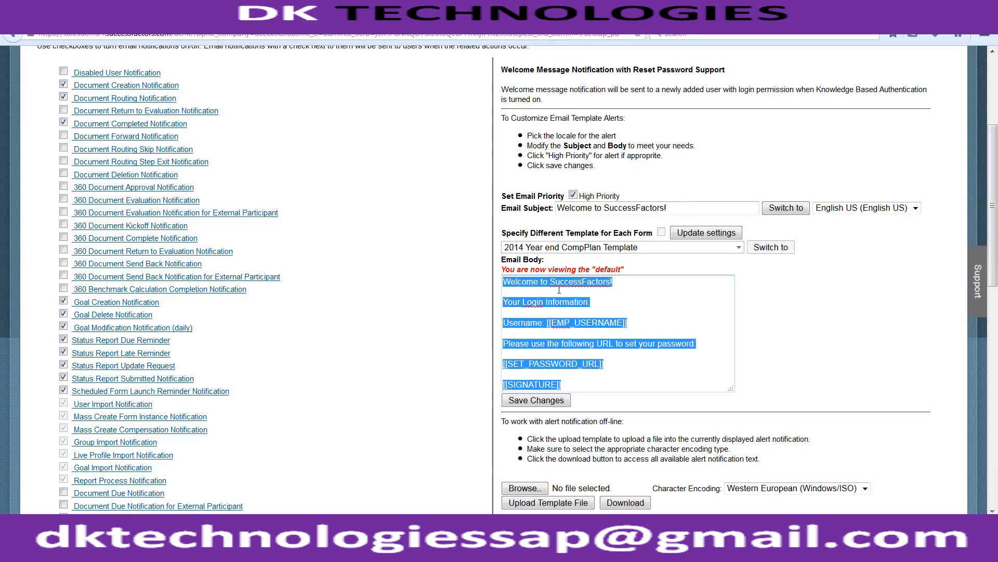
{"action": "left_click", "coordinate": [596, 304]}
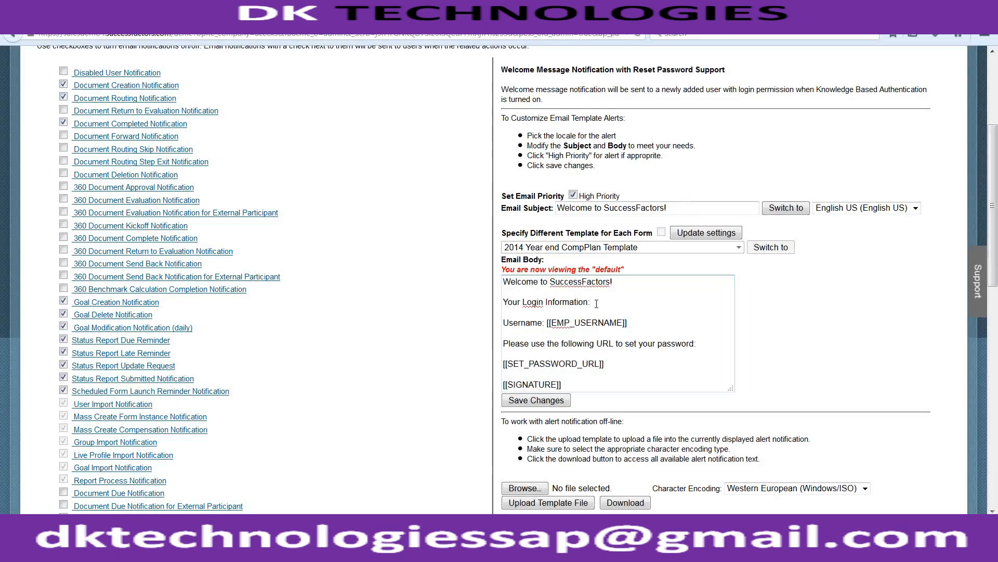
{"action": "triple_click", "coordinate": [596, 304]}
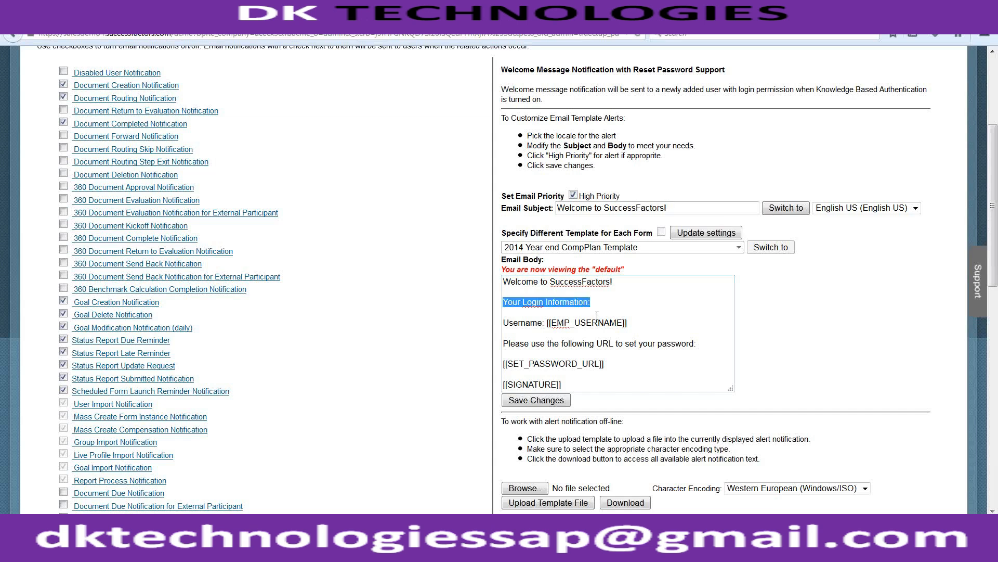
{"action": "left_click_drag", "start_coordinate": [631, 323], "coordinate": [544, 323]}
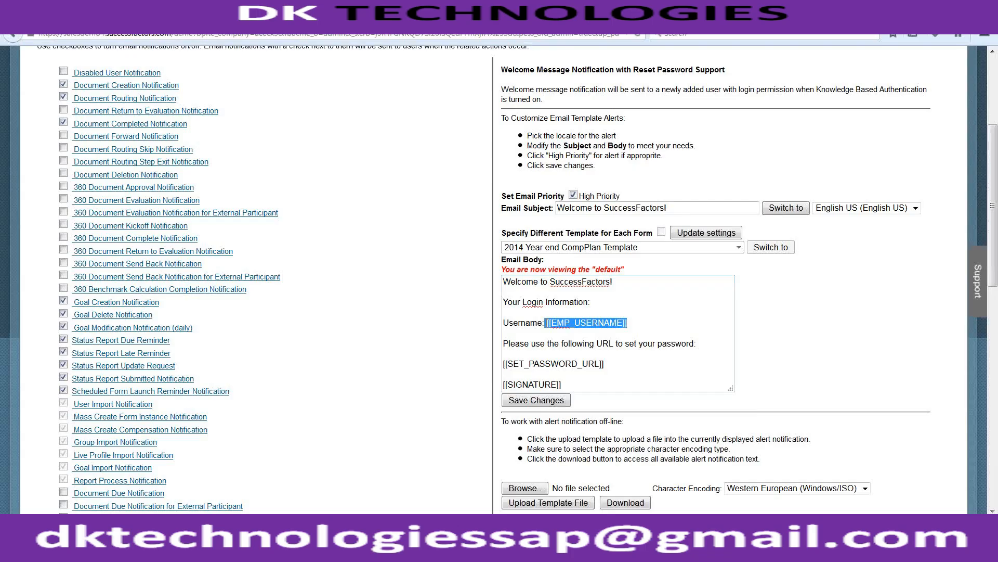
{"action": "triple_click", "coordinate": [521, 323]}
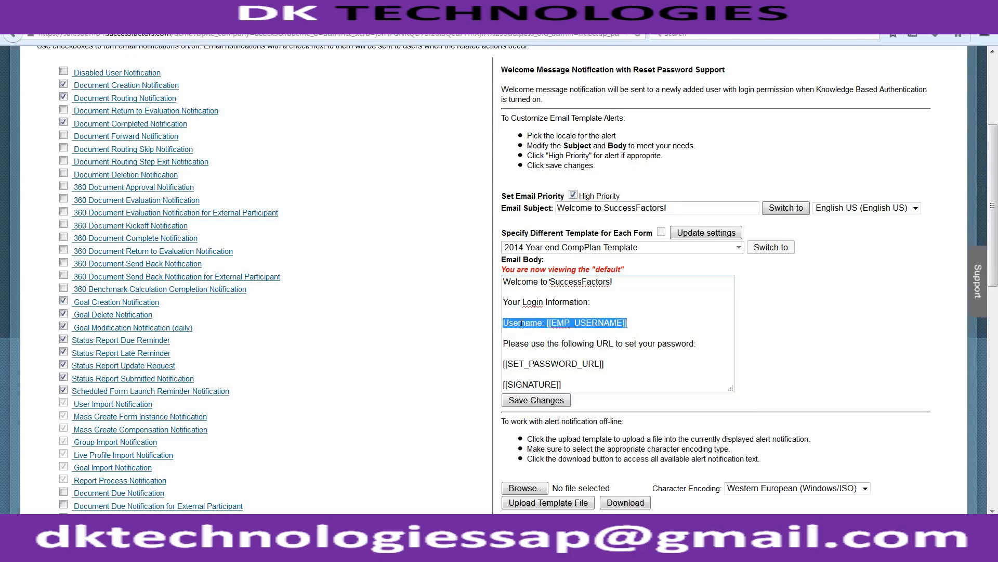
{"action": "left_click", "coordinate": [638, 326]}
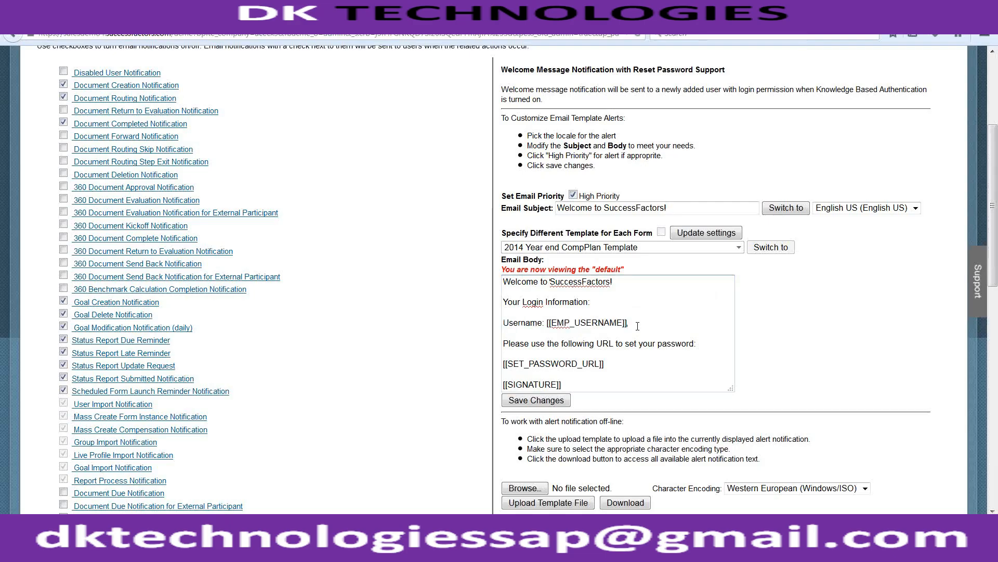
{"action": "key", "text": "shift+Left"}
{"action": "key", "text": "shift+Left"}
{"action": "key", "text": "shift+Left"}
{"action": "key", "text": "shift+Left"}
{"action": "key", "text": "shift+Left"}
{"action": "key", "text": "shift+Left"}
{"action": "key", "text": "shift+Left"}
{"action": "key", "text": "shift+Left"}
{"action": "key", "text": "shift+Left"}
{"action": "key", "text": "shift+Left"}
{"action": "key", "text": "shift+Left"}
{"action": "key", "text": "shift+Left"}
{"action": "key", "text": "shift+Left"}
{"action": "key", "text": "shift+Left"}
{"action": "key", "text": "shift+Left"}
{"action": "key", "text": "shift+Left"}
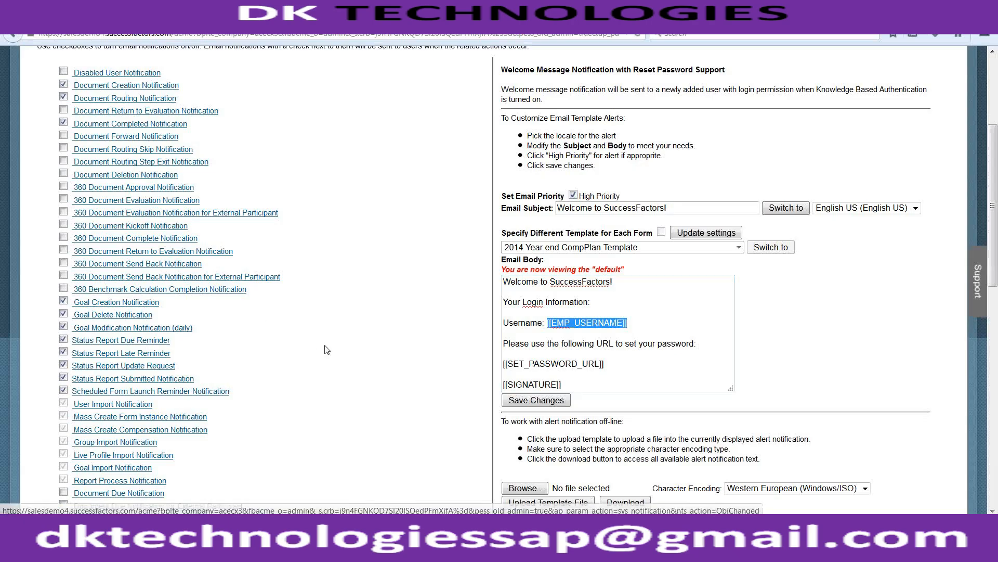
Step: Return to the Password Changed Notification template and bring its email body into view
{"action": "scroll", "coordinate": [326, 350], "scroll_direction": "down", "scroll_amount": 6}
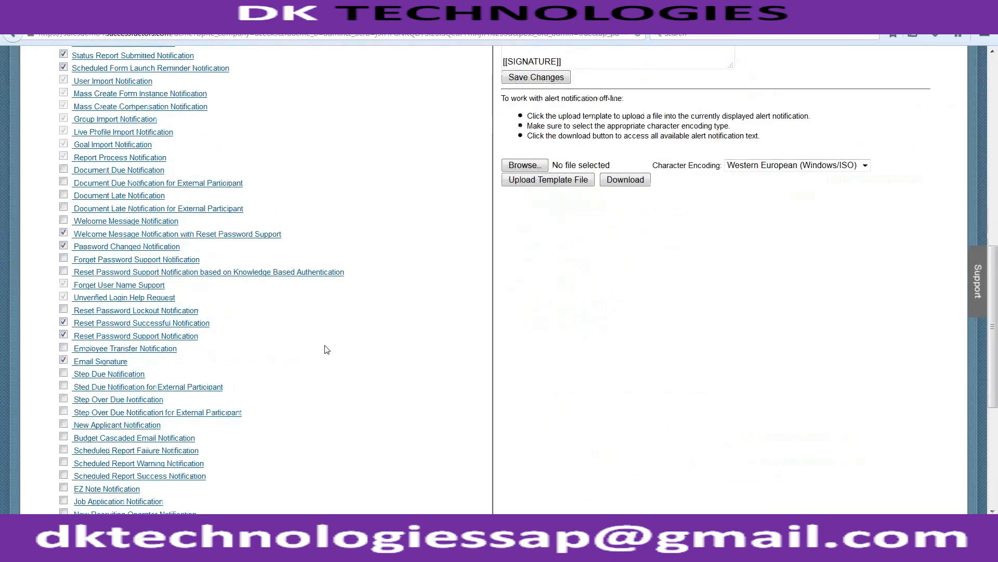
{"action": "left_click", "coordinate": [100, 252]}
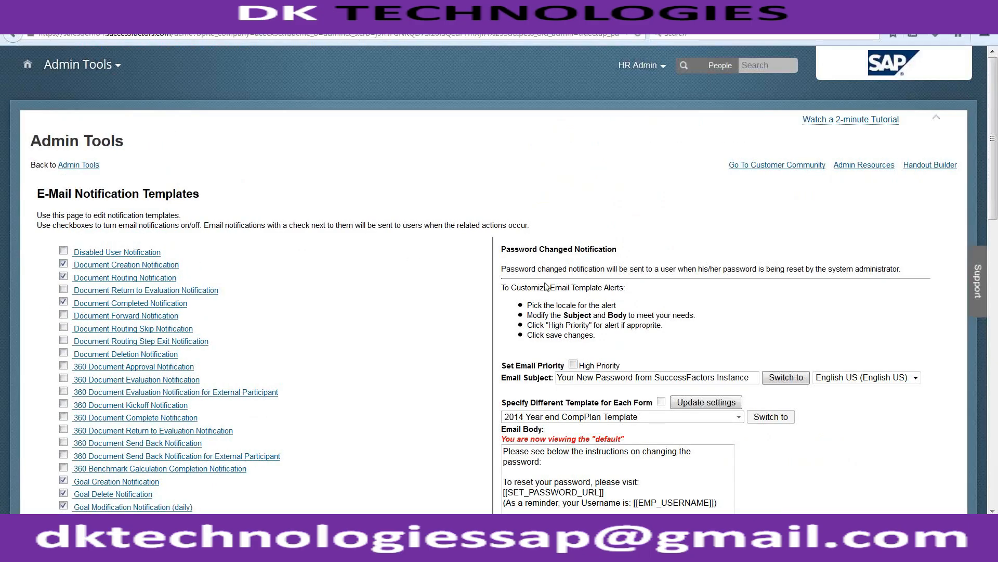
{"action": "scroll", "coordinate": [546, 286], "scroll_direction": "down", "scroll_amount": 3}
{"action": "scroll", "coordinate": [546, 286], "scroll_direction": "down", "scroll_amount": 1}
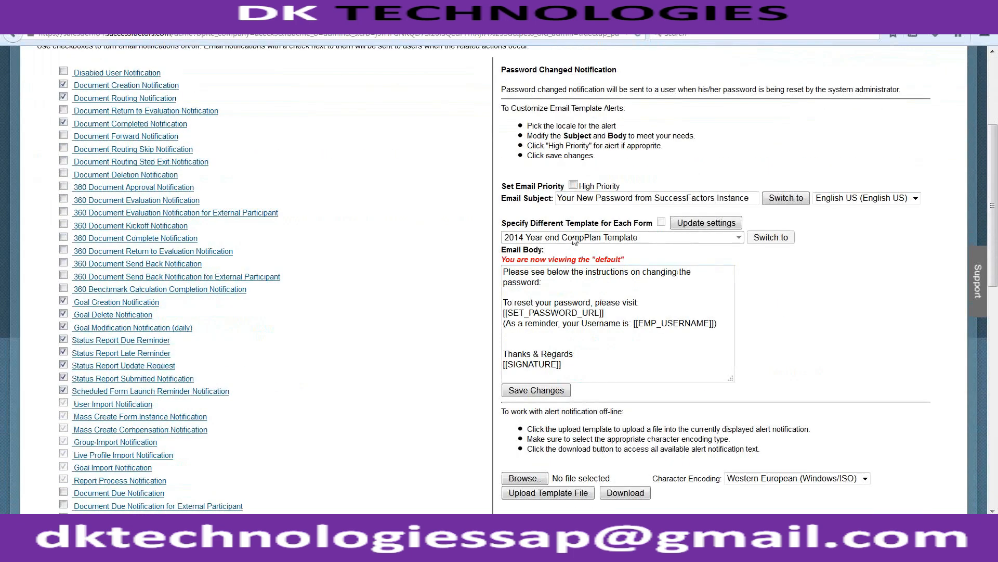
Step: Replace the email body's opening sentence with "Your Successfactors Login password was changed, and below is the URL to change the password:"
{"action": "left_click", "coordinate": [564, 278]}
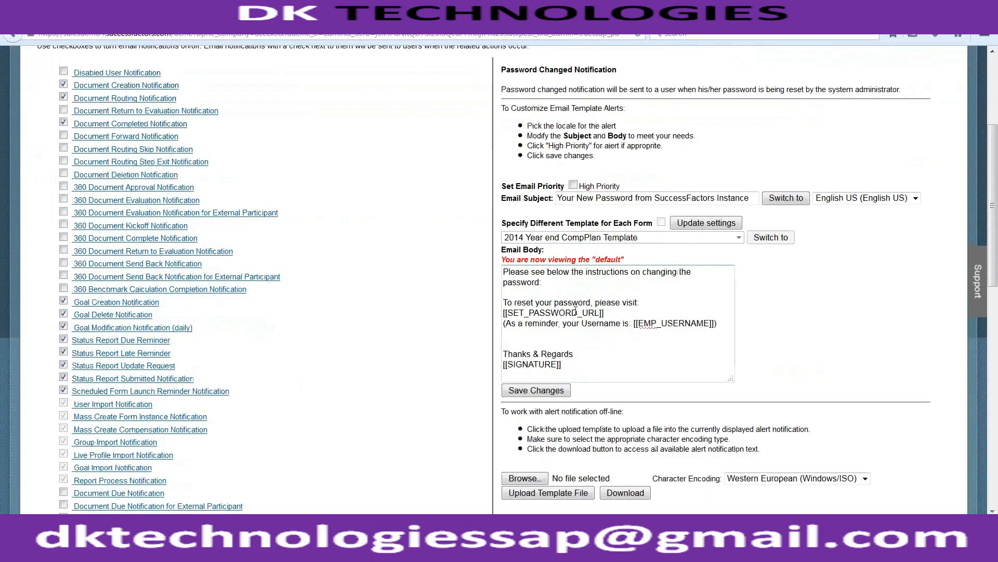
{"action": "key", "text": "shift+End"}
{"action": "type", "text": "Your Su"}
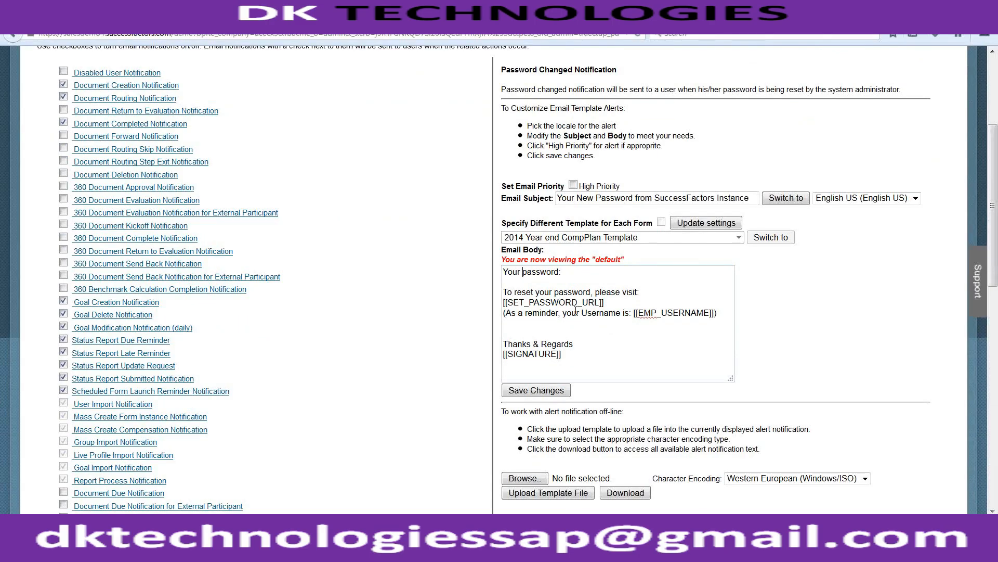
{"action": "type", "text": "cces"}
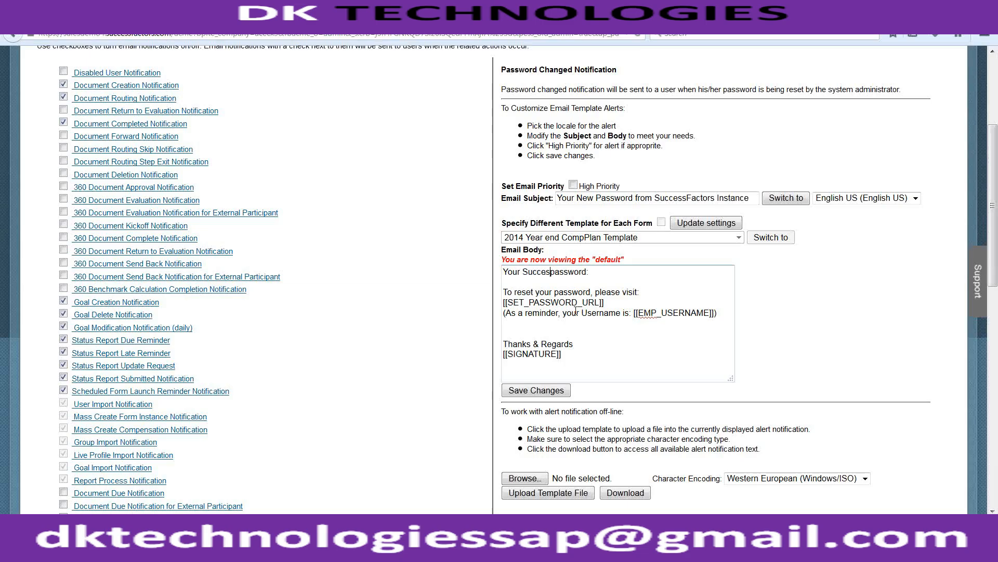
{"action": "type", "text": "sfactors Password"}
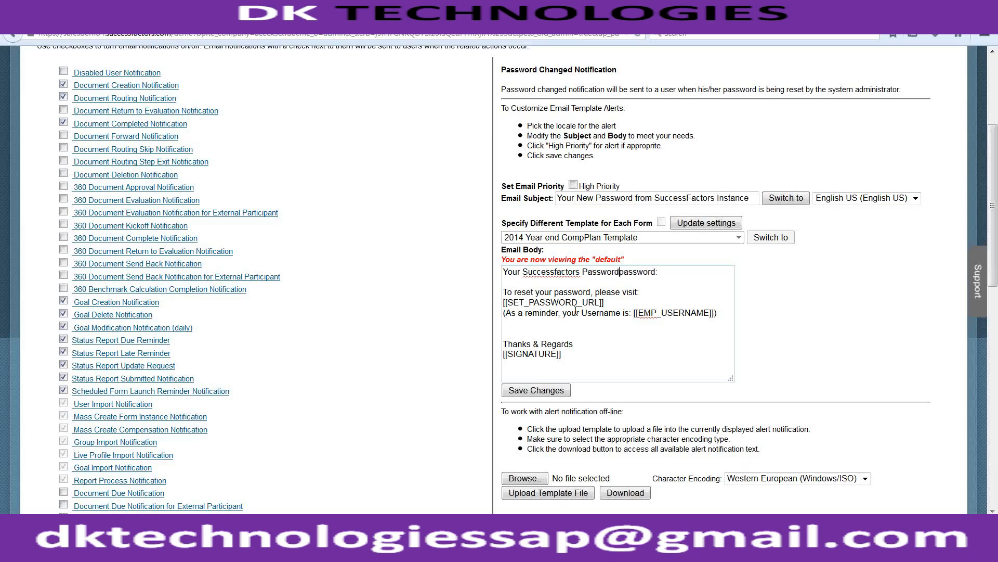
{"action": "key", "text": "BackSpace"}
{"action": "key", "text": "BackSpace"}
{"action": "key", "text": "BackSpace"}
{"action": "key", "text": "BackSpace"}
{"action": "key", "text": "BackSpace"}
{"action": "key", "text": "BackSpace"}
{"action": "key", "text": "BackSpace"}
{"action": "key", "text": "BackSpace"}
{"action": "type", "text": "Login "}
{"action": "type", "text": "password was chang"}
{"action": "type", "text": "ed, and below is"}
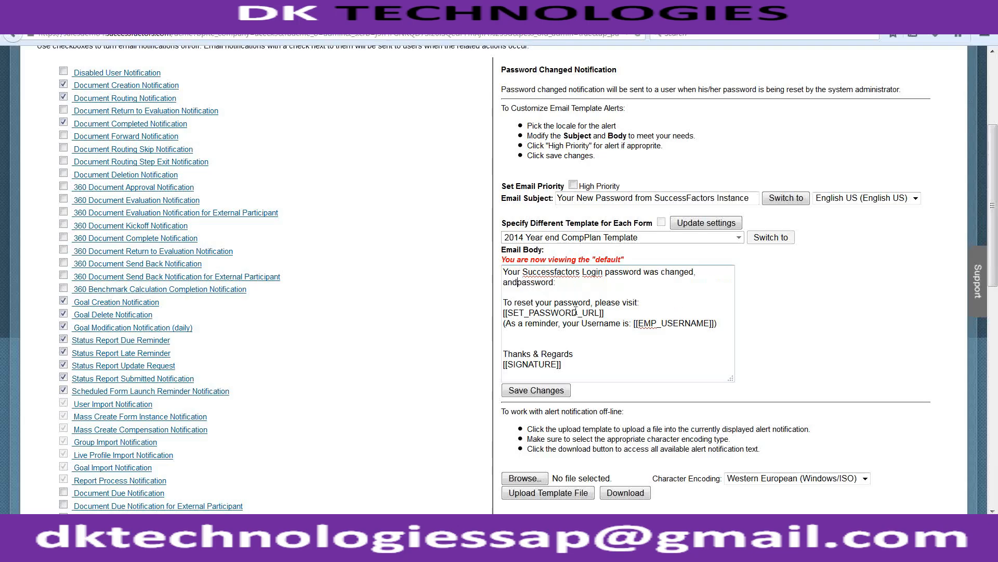
{"action": "type", "text": " the URL to c"}
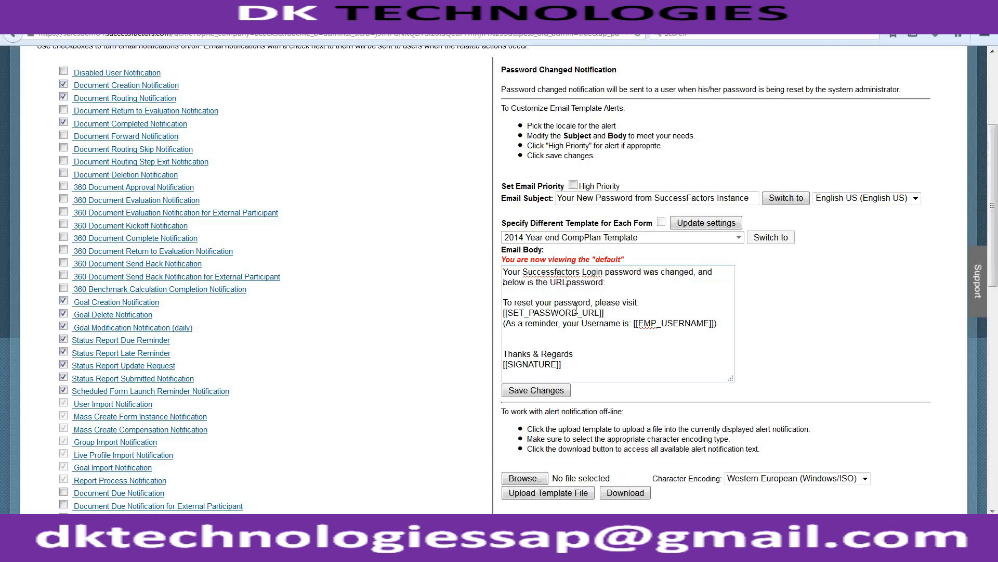
{"action": "type", "text": "hange the password"}
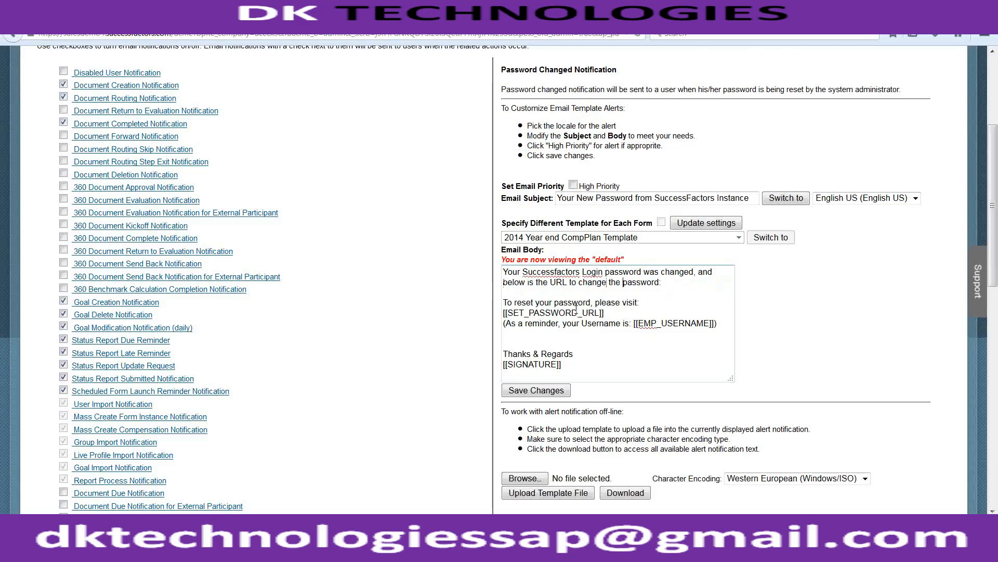
Step: Reword the end of the opening sentence to "below is the URL to reset the password"
{"action": "key", "text": "BackSpace"}
{"action": "key", "text": "BackSpace"}
{"action": "key", "text": "BackSpace"}
{"action": "key", "text": "BackSpace"}
{"action": "key", "text": "BackSpace"}
{"action": "key", "text": "BackSpace"}
{"action": "key", "text": "BackSpace"}
{"action": "key", "text": "BackSpace"}
{"action": "key", "text": "BackSpace"}
{"action": "key", "text": "BackSpace"}
{"action": "key", "text": "BackSpace"}
{"action": "key", "text": "BackSpace"}
{"action": "key", "text": "BackSpace"}
{"action": "key", "text": "BackSpace"}
{"action": "key", "text": "BackSpace"}
{"action": "key", "text": "BackSpace"}
{"action": "key", "text": "BackSpace"}
{"action": "key", "text": "BackSpace"}
{"action": "key", "text": "BackSpace"}
{"action": "type", "text": "reset the password"}
{"action": "key", "text": "shift+End"}
{"action": "type", "text": "/"}
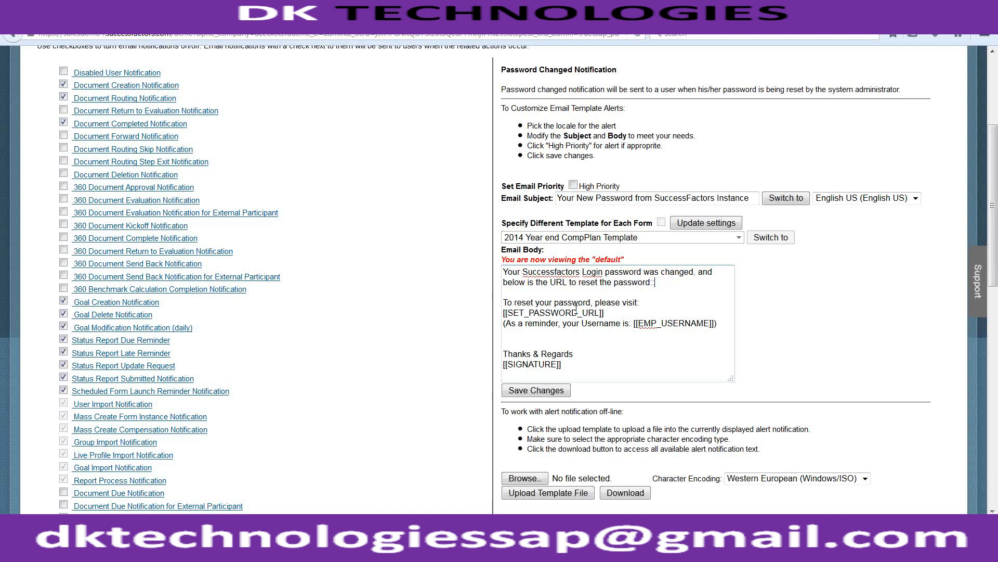
Step: Insert blank lines after the [[SET_PASSWORD_URL]] line and after the username reminder in the email body
{"action": "key", "text": "Down"}
{"action": "key", "text": "Return"}
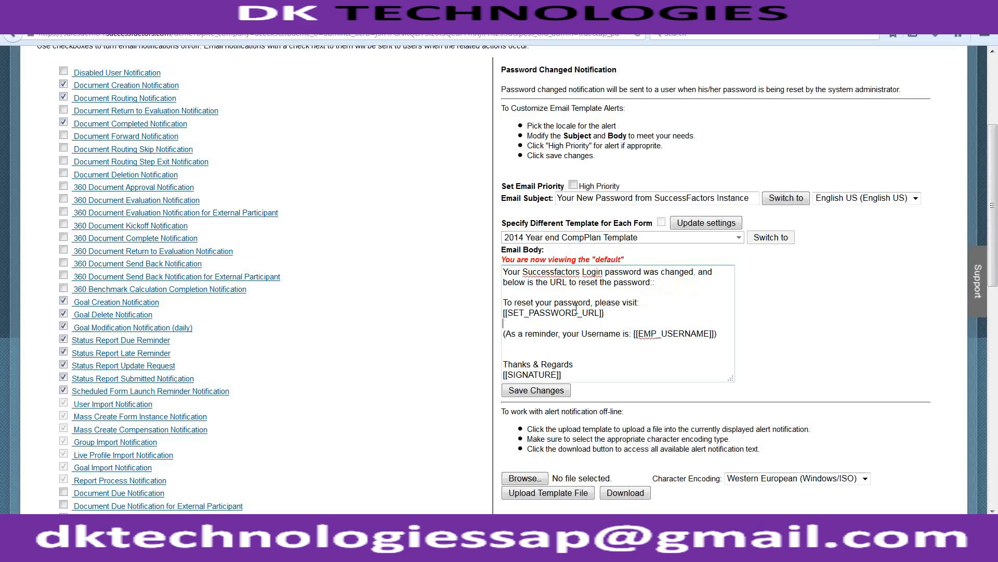
{"action": "key", "text": "Return"}
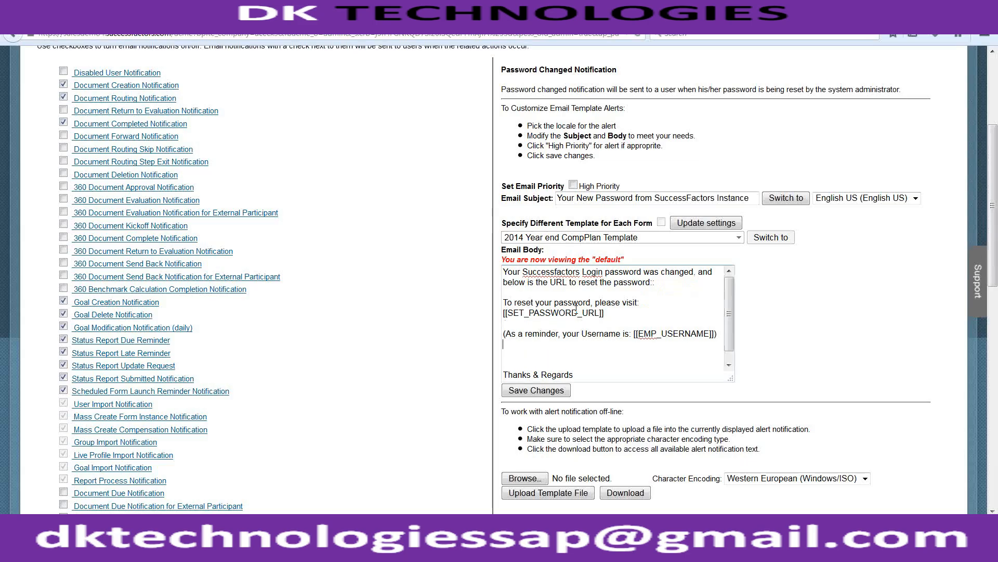
Step: Add the line "Administrators" below [[SIGNATURE]] at the end of the email body and save the template changes
{"action": "key", "text": "ctrl+End"}
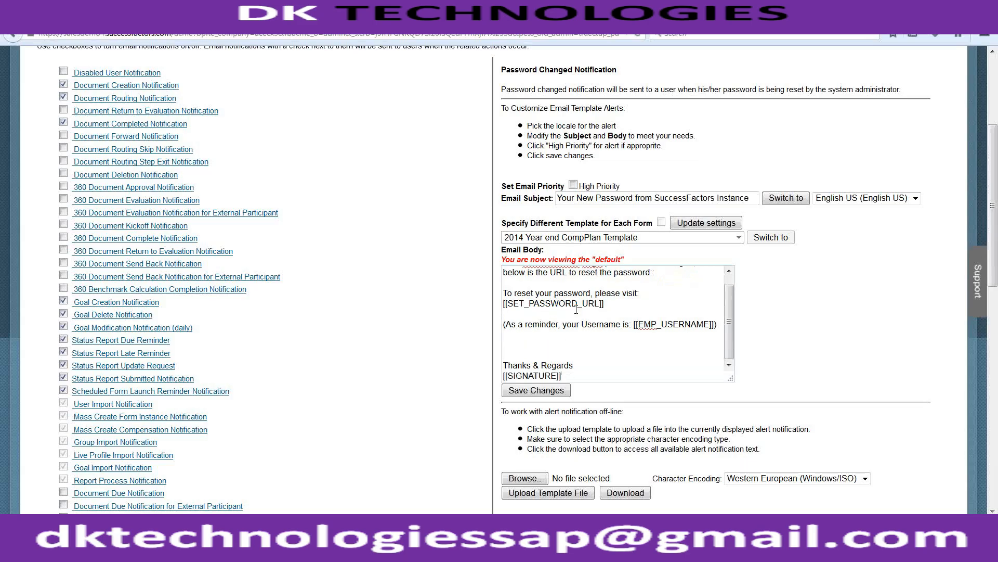
{"action": "key", "text": "Return"}
{"action": "type", "text": "Administrators"}
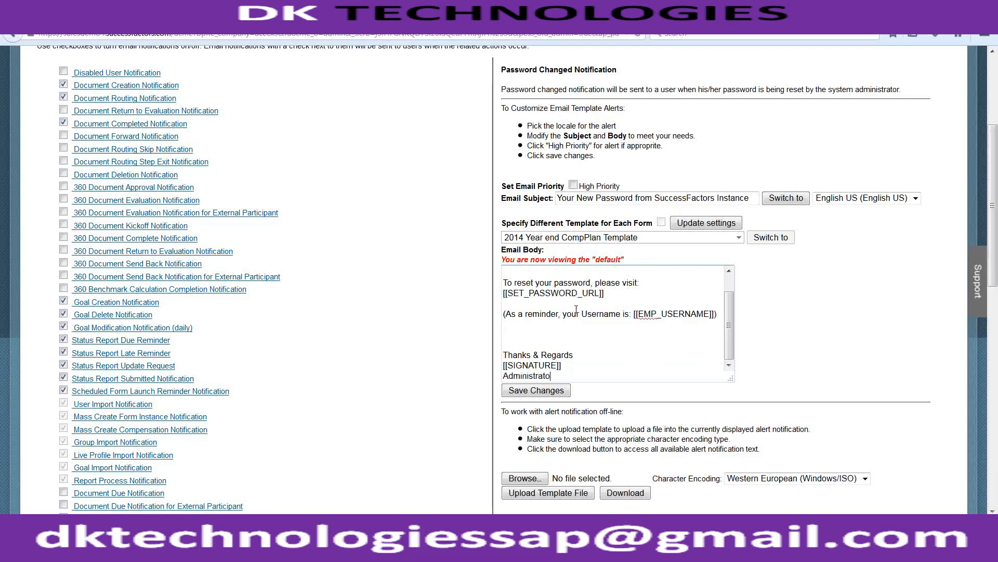
{"action": "left_click", "coordinate": [536, 390]}
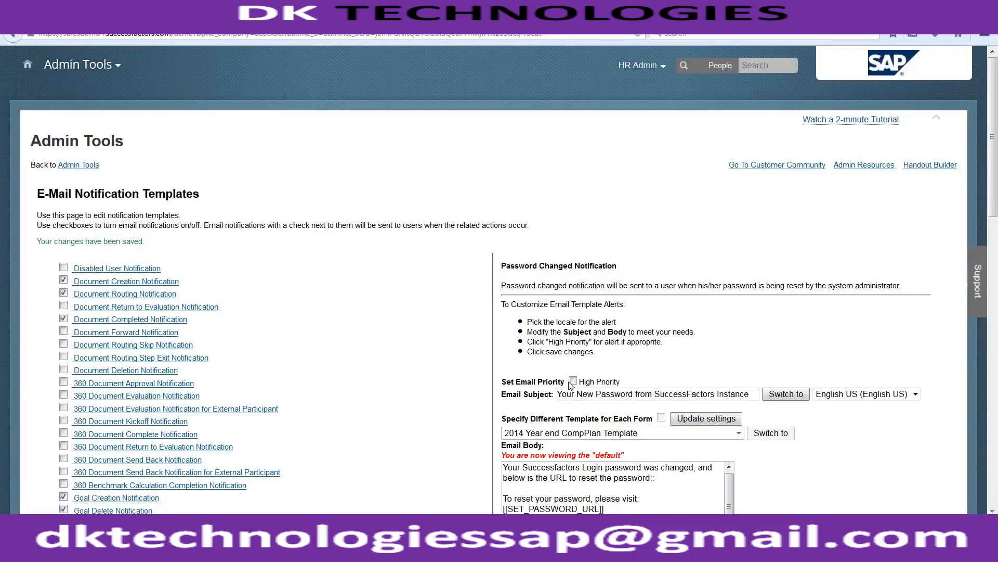
Step: Mark the Password Changed Notification email as High Priority
{"action": "triple_click", "coordinate": [577, 396]}
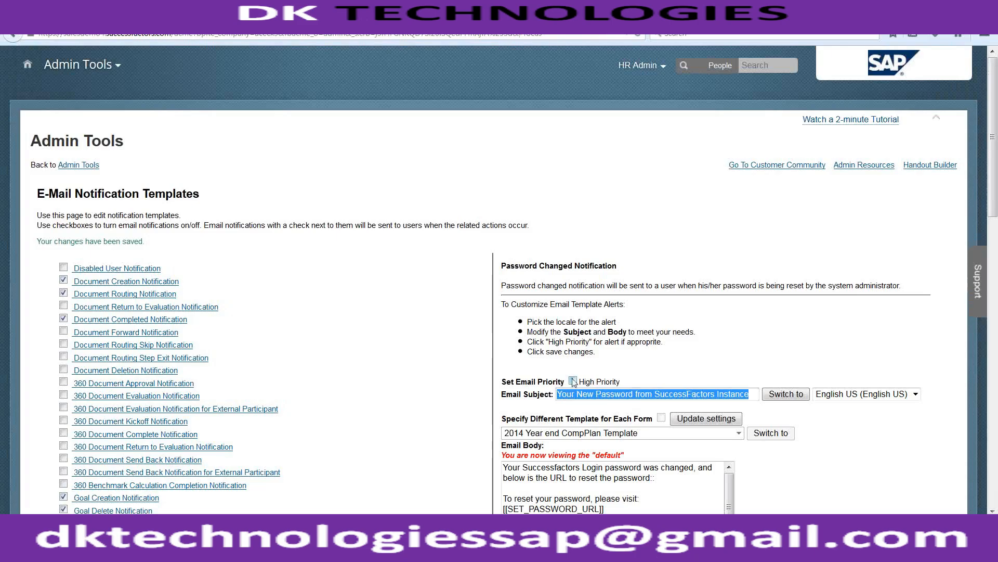
{"action": "left_click", "coordinate": [573, 382]}
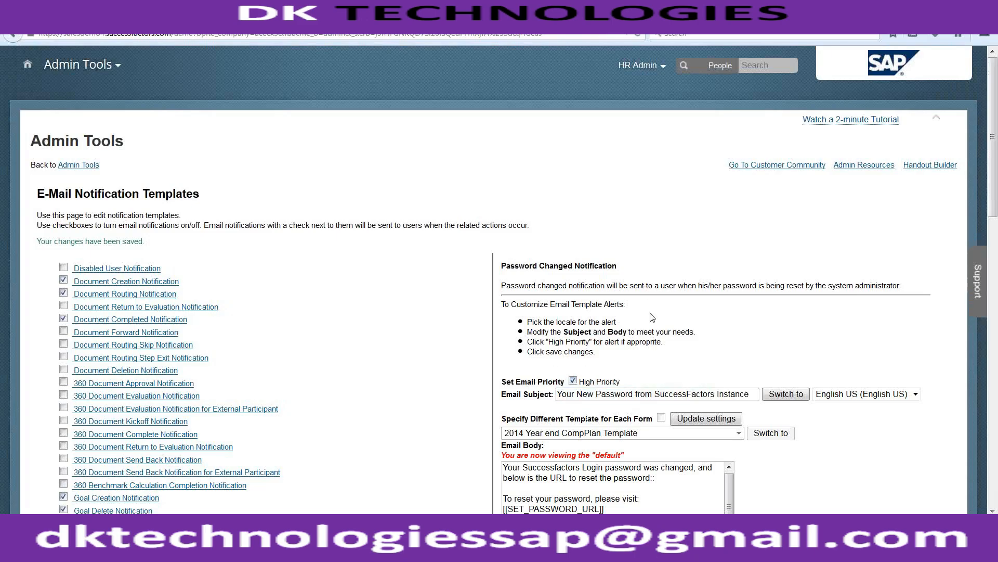
{"action": "scroll", "coordinate": [650, 307], "scroll_direction": "down", "scroll_amount": 5}
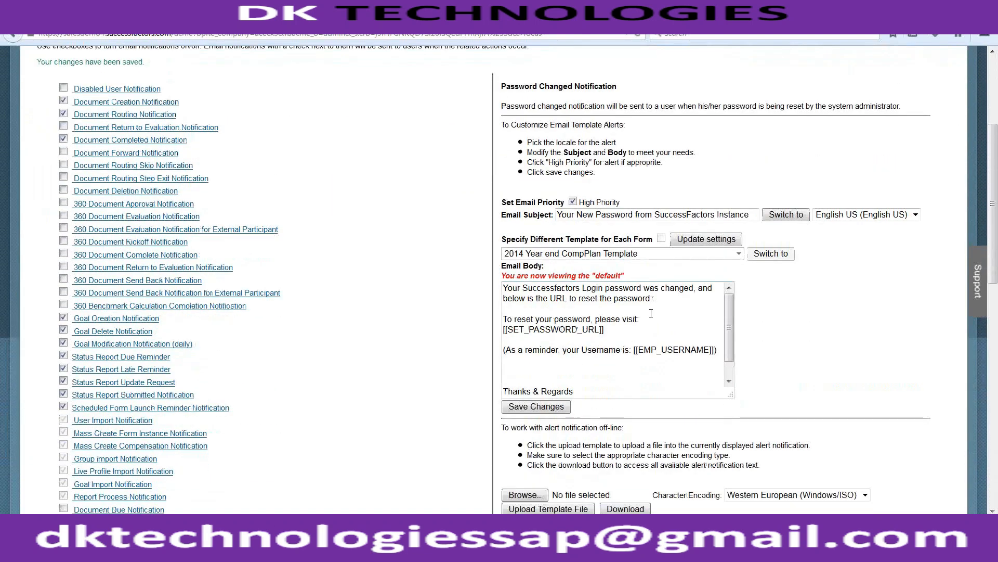
{"action": "left_click", "coordinate": [638, 335]}
{"action": "left_click_drag", "start_coordinate": [320, 361], "coordinate": [258, 497]}
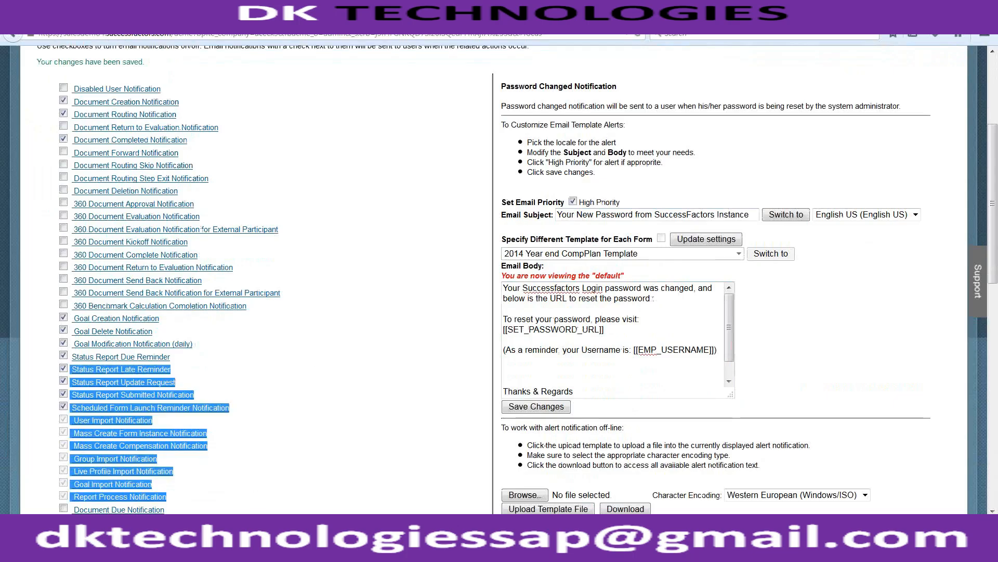
Step: Return from the notification templates to the administration tools and open the Manage Users page among the user information tools
{"action": "left_click", "coordinate": [259, 376]}
{"action": "scroll", "coordinate": [259, 375], "scroll_direction": "up", "scroll_amount": 3}
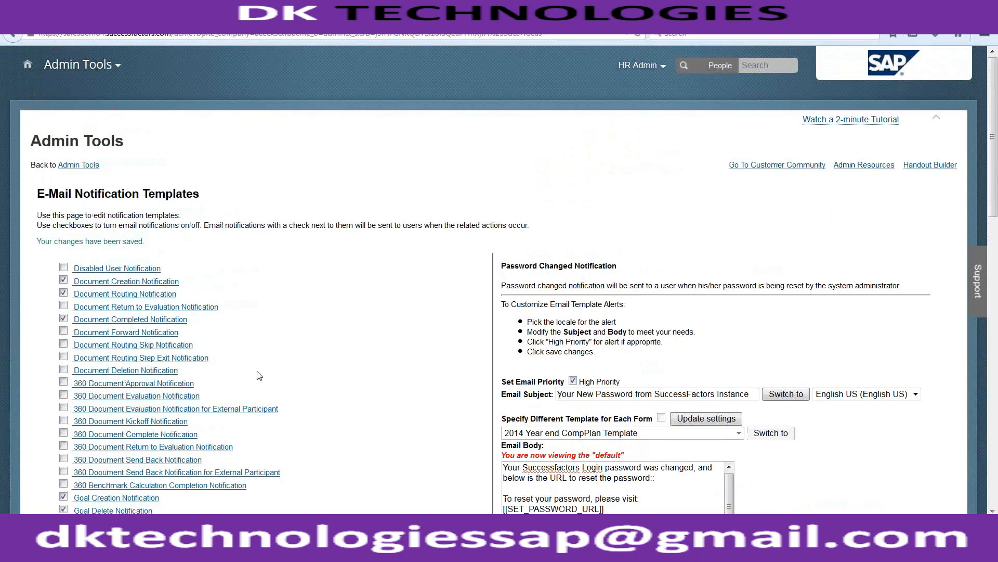
{"action": "left_click", "coordinate": [71, 165]}
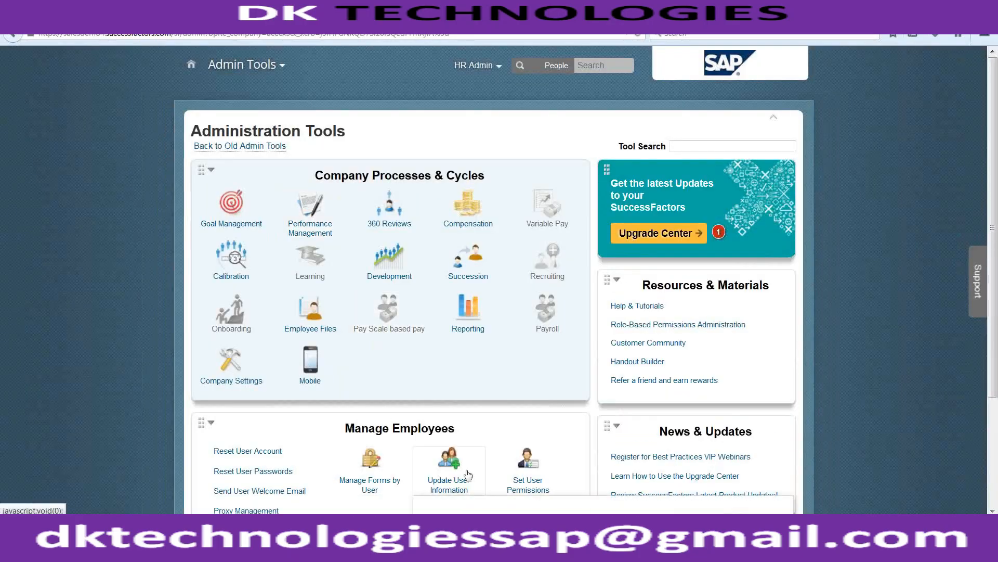
{"action": "left_click", "coordinate": [517, 491]}
{"action": "scroll", "coordinate": [516, 492], "scroll_direction": "down", "scroll_amount": 3}
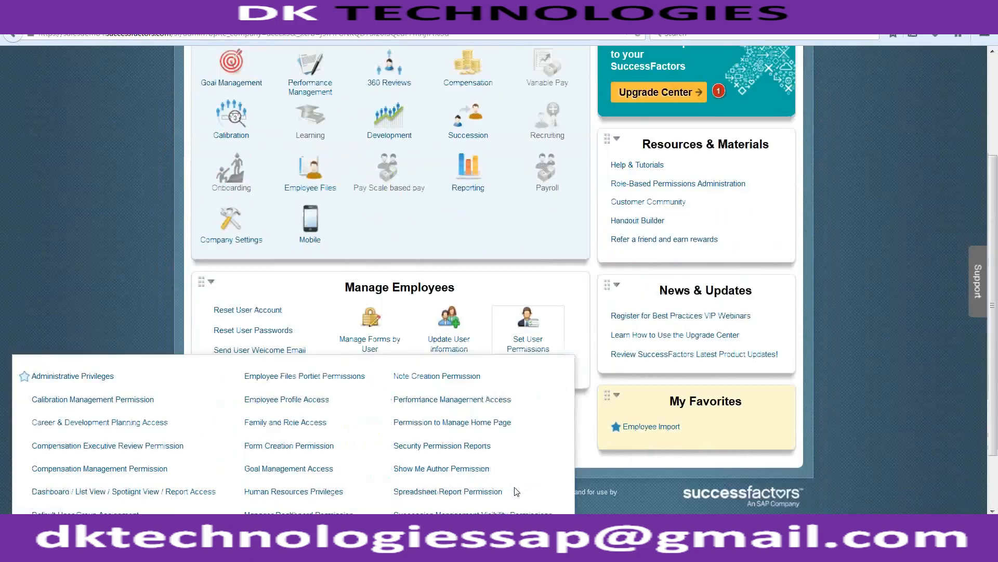
{"action": "left_click", "coordinate": [448, 333]}
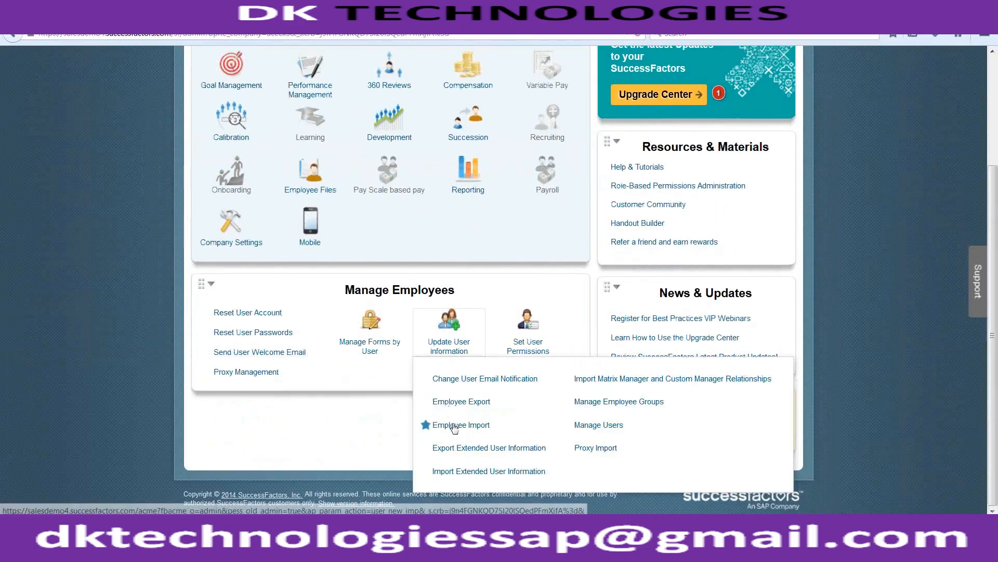
{"action": "left_click", "coordinate": [589, 426]}
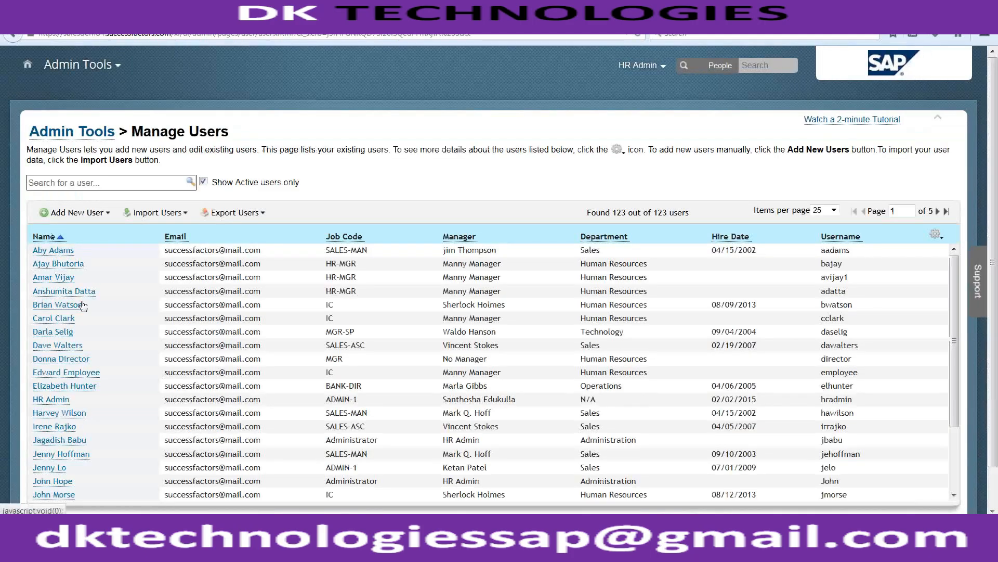
Step: In the sixth listed user's record, insert "trainer" before the @ sign of the e-mail address and submit the changes
{"action": "left_click", "coordinate": [55, 320]}
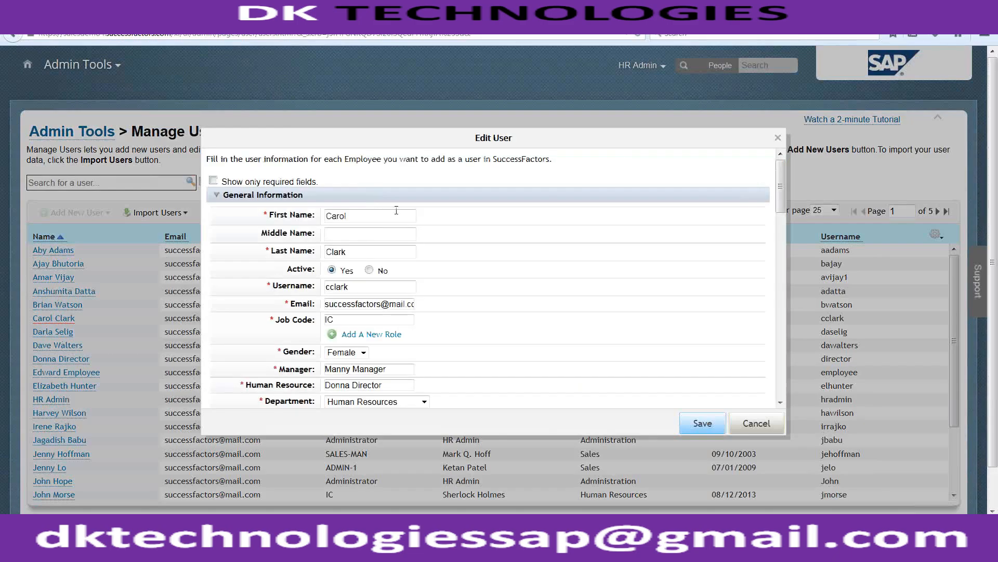
{"action": "left_click", "coordinate": [381, 303]}
{"action": "type", "text": "trainer"}
{"action": "left_click", "coordinate": [696, 427]}
Step: Fill in the required hire date as 02/11/2015 and the required postal code, and save the user record
{"action": "left_click", "coordinate": [400, 344]}
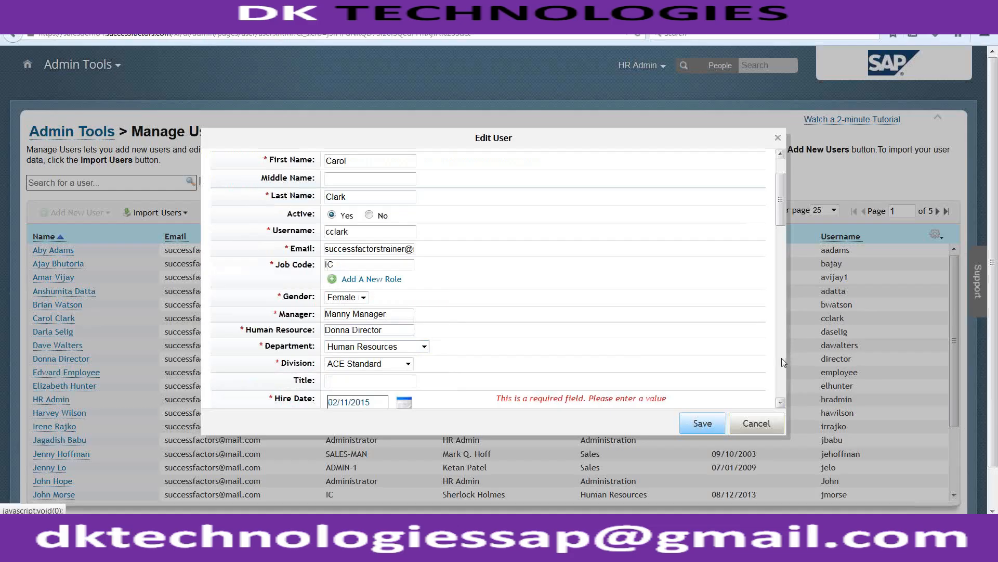
{"action": "scroll", "coordinate": [782, 358], "scroll_direction": "down", "scroll_amount": 5}
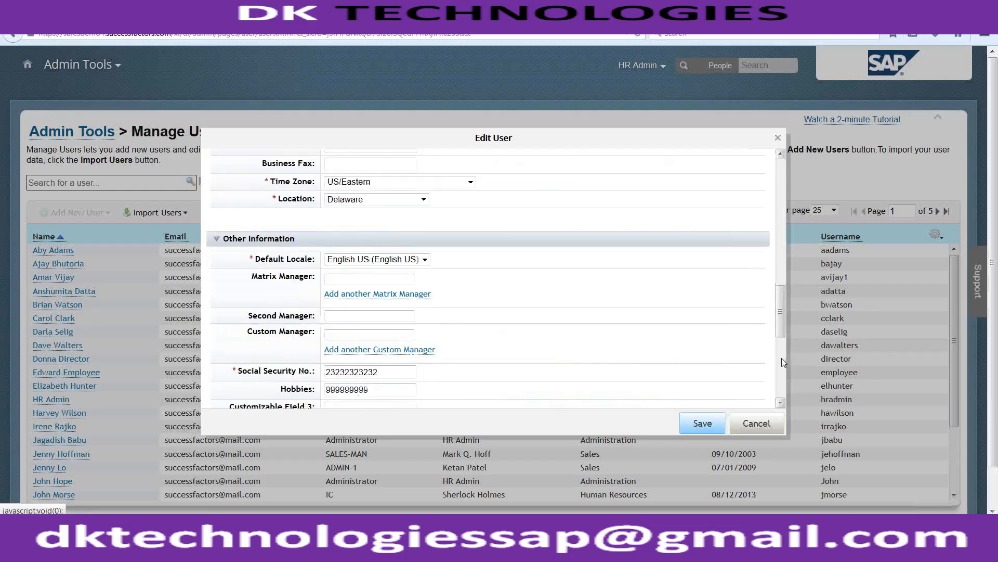
{"action": "left_click", "coordinate": [690, 423]}
{"action": "type", "text": "123232"}
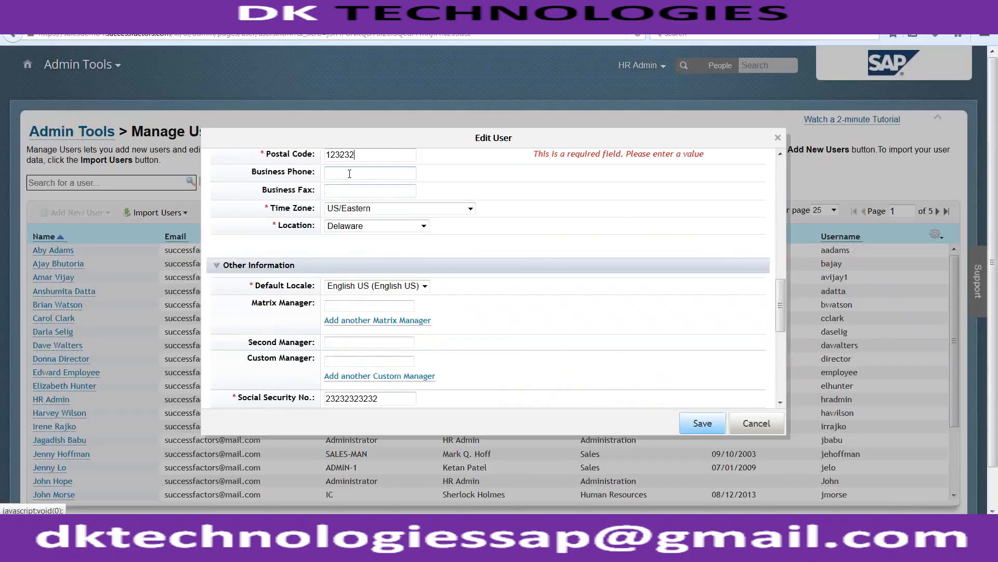
{"action": "left_click", "coordinate": [702, 432]}
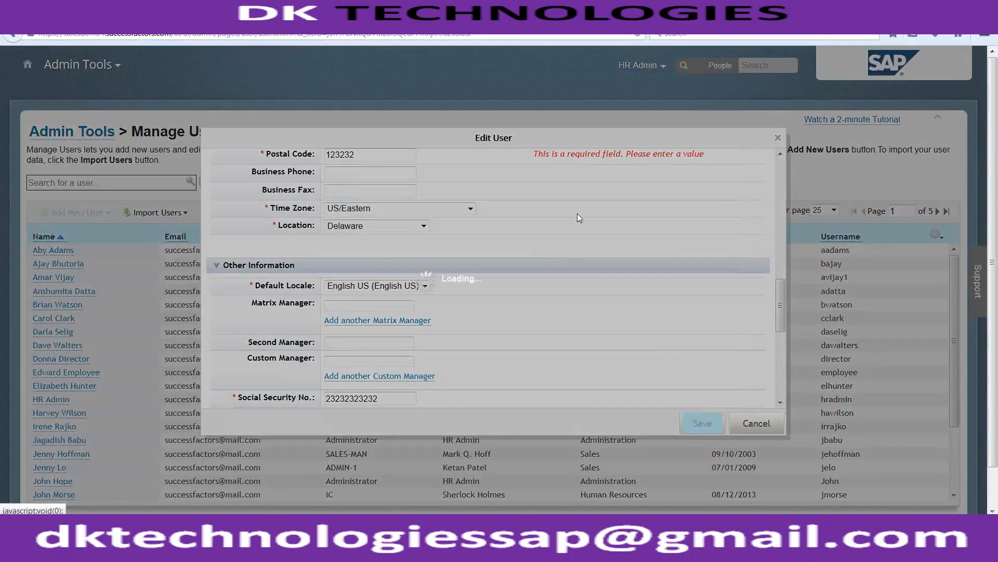